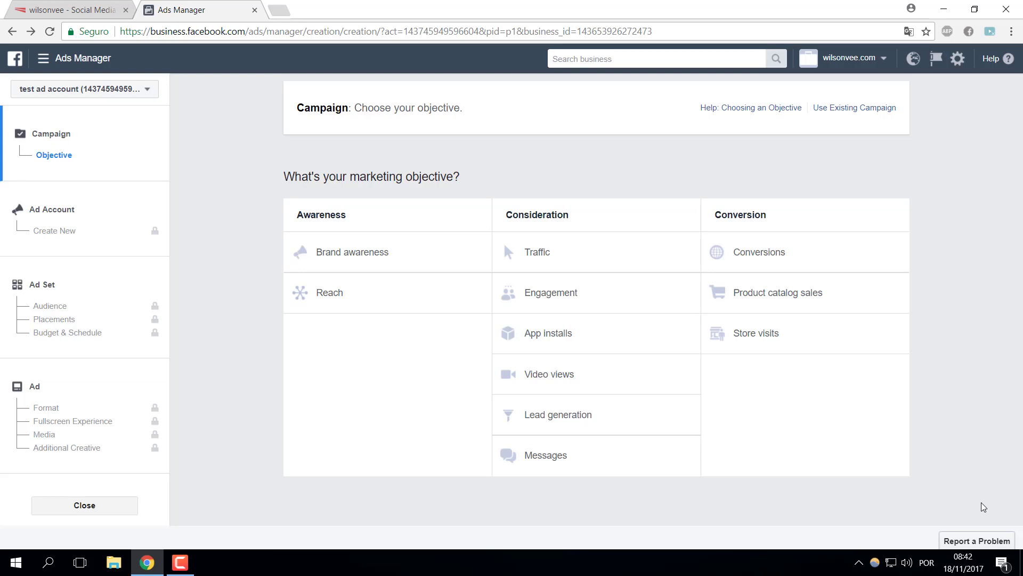
Choose Conversions as the campaign objective and accept the ad account setup with United States, US Dollars and Europe/Lisbon
{"action": "left_click", "coordinate": [760, 243]}
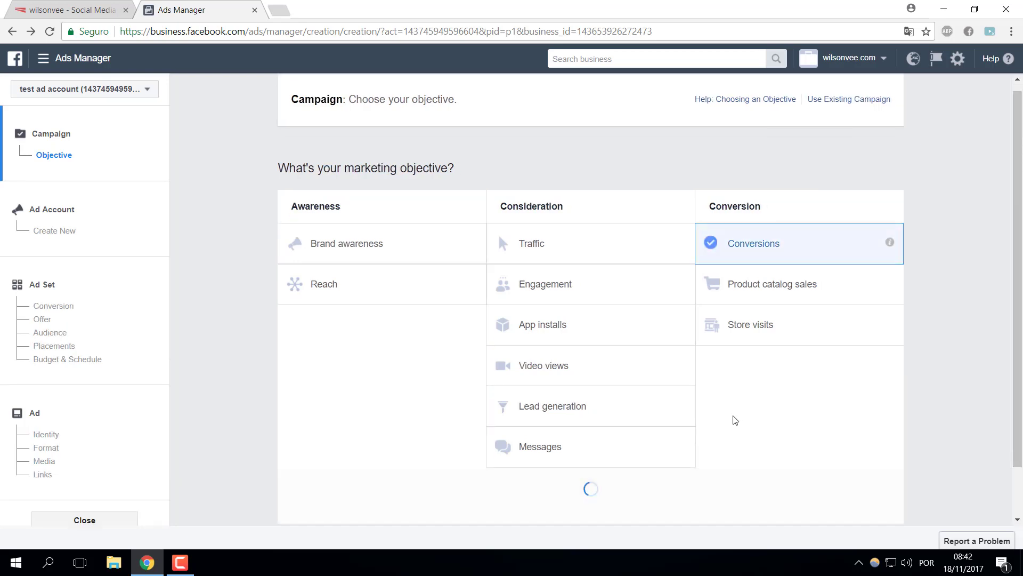
{"action": "left_click", "coordinate": [623, 429]}
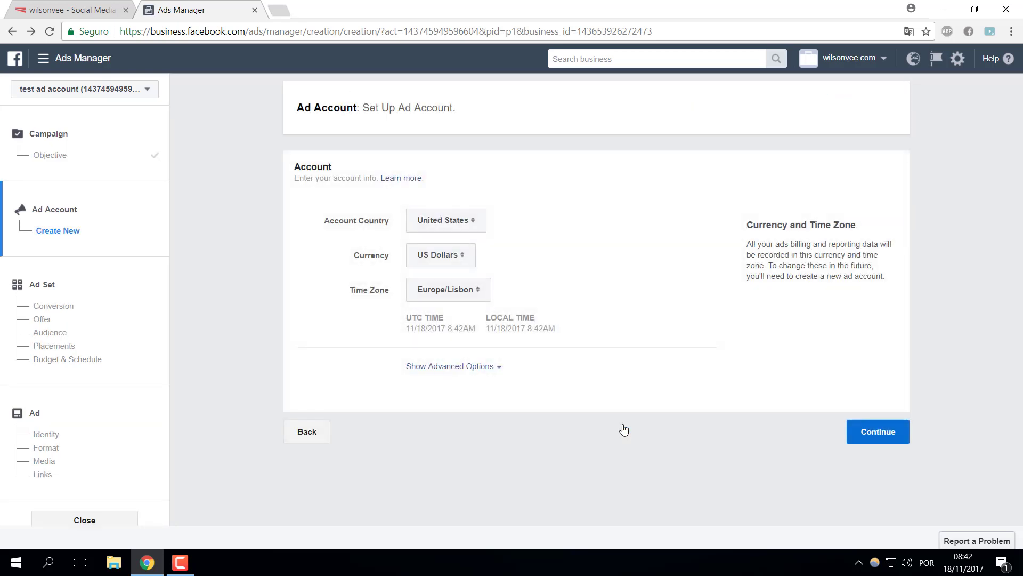
{"action": "left_click", "coordinate": [866, 447]}
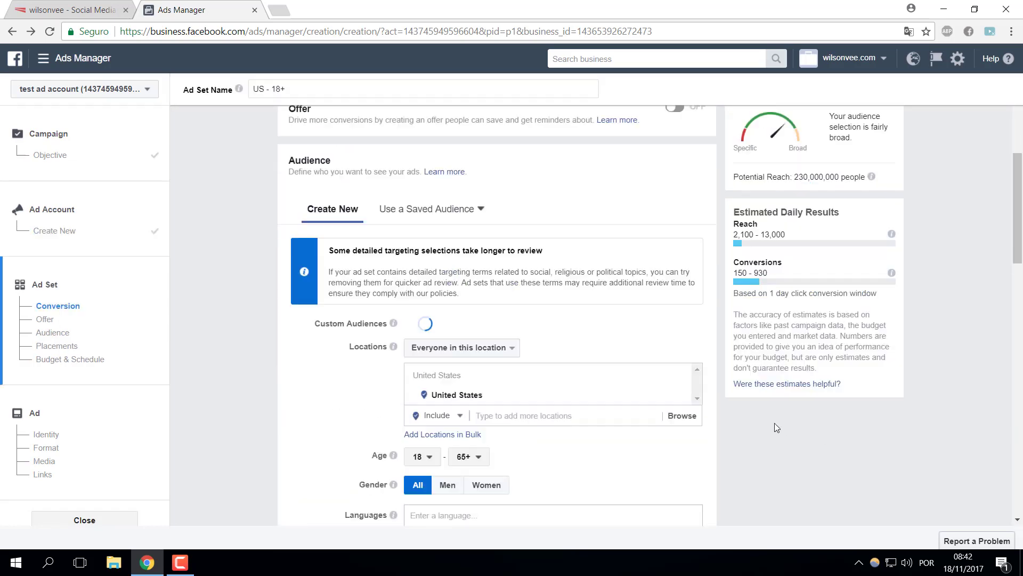
Browse the Detailed Targeting categories of the audience and examine the subcategories listed under Behaviors
{"action": "scroll", "coordinate": [775, 423], "scroll_direction": "down", "scroll_amount": 2}
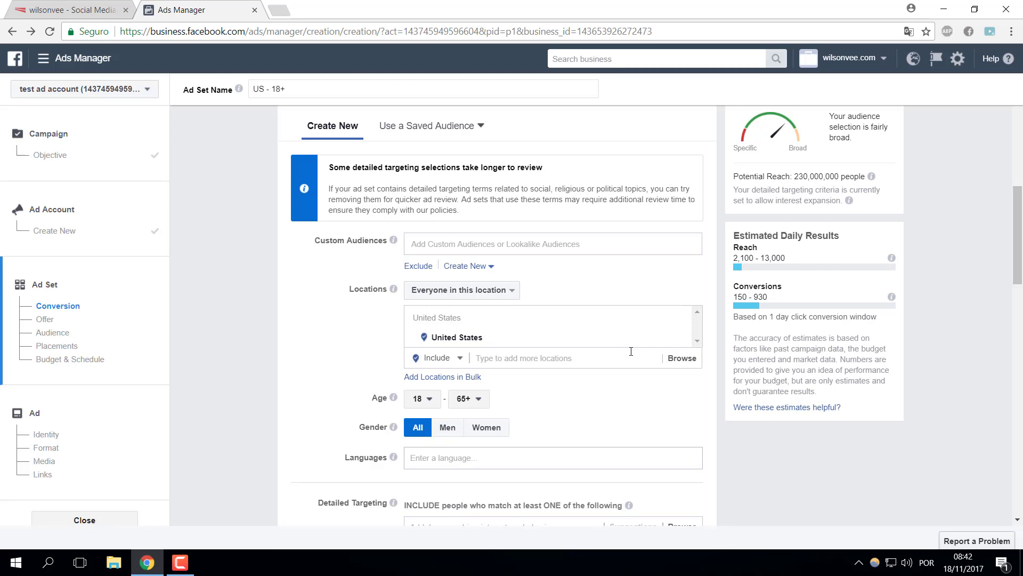
{"action": "scroll", "coordinate": [632, 351], "scroll_direction": "down", "scroll_amount": 3}
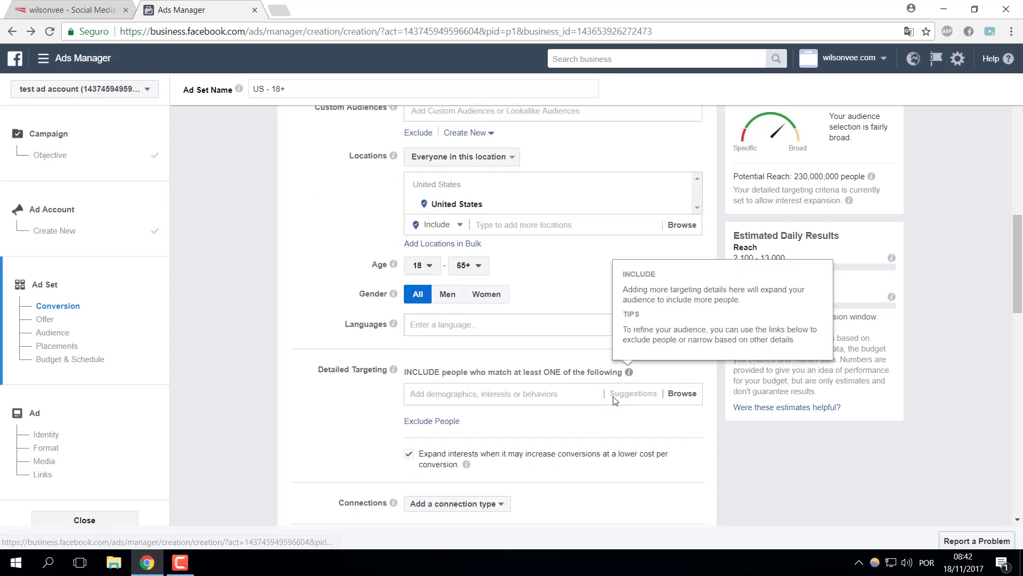
{"action": "left_click", "coordinate": [693, 395]}
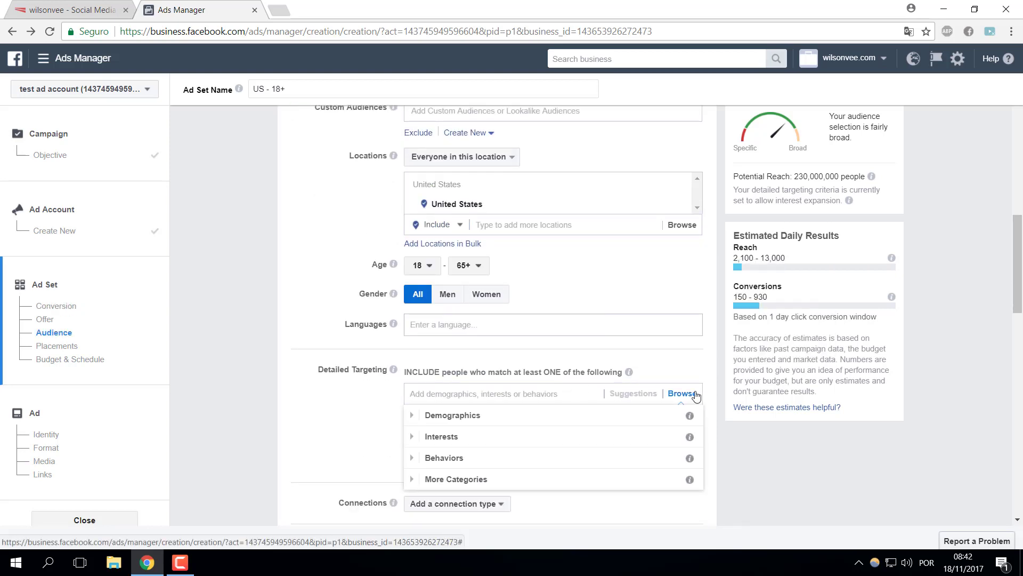
{"action": "left_click", "coordinate": [695, 394]}
{"action": "left_click", "coordinate": [695, 395]}
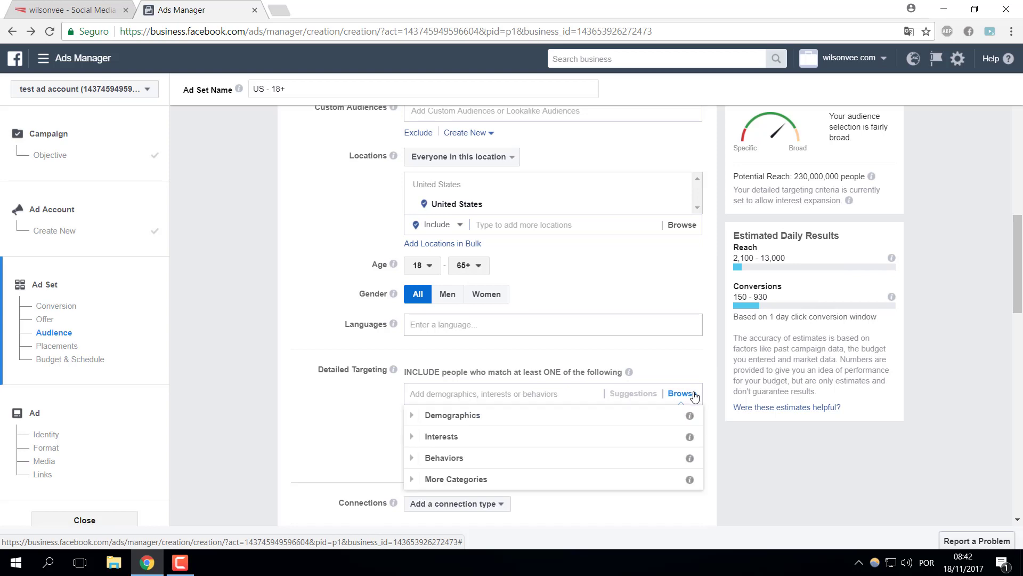
{"action": "left_click", "coordinate": [590, 452]}
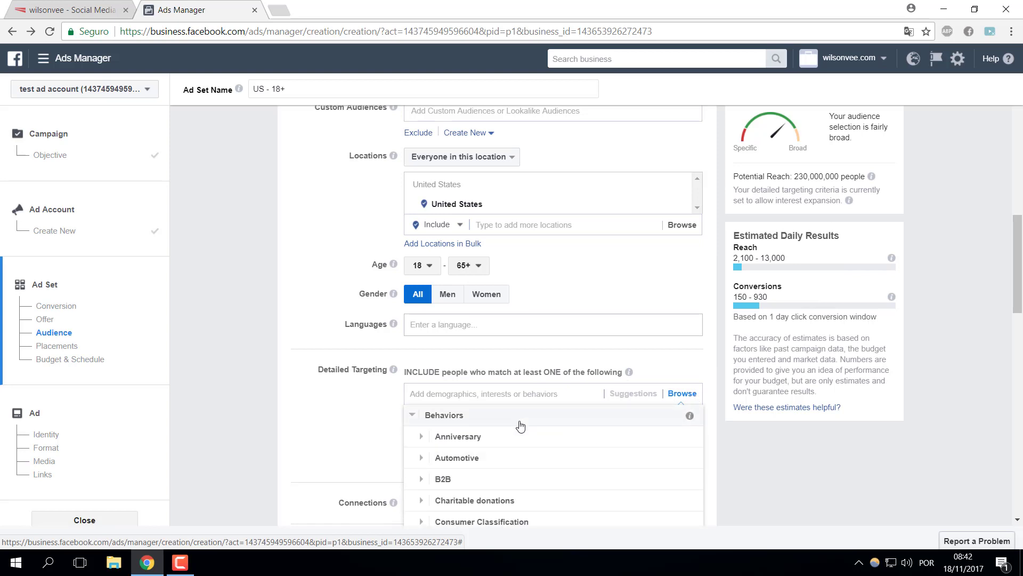
{"action": "left_click", "coordinate": [521, 425]}
{"action": "scroll", "coordinate": [525, 456], "scroll_direction": "down", "scroll_amount": 3}
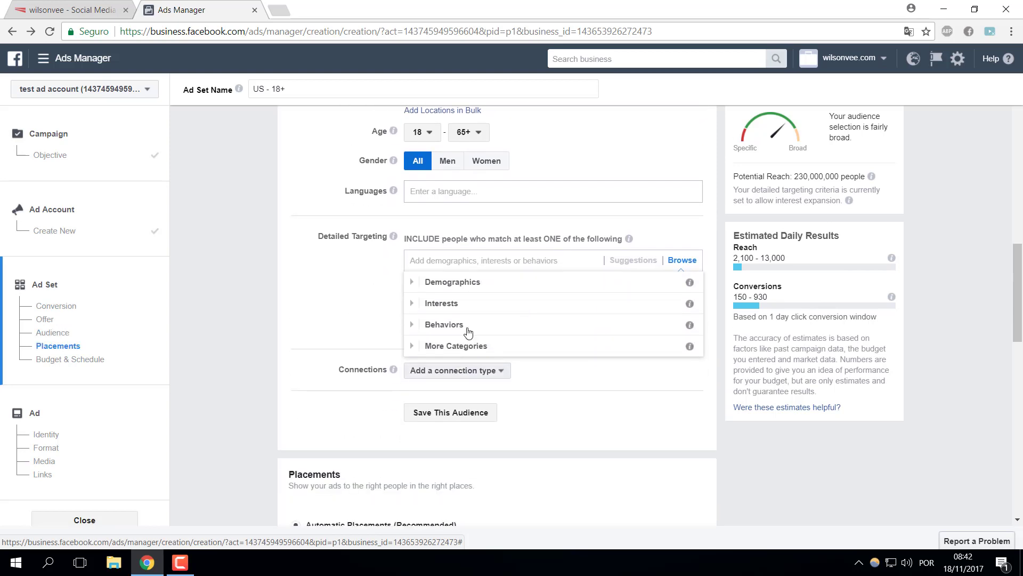
{"action": "left_click", "coordinate": [484, 287]}
{"action": "left_click", "coordinate": [490, 283]}
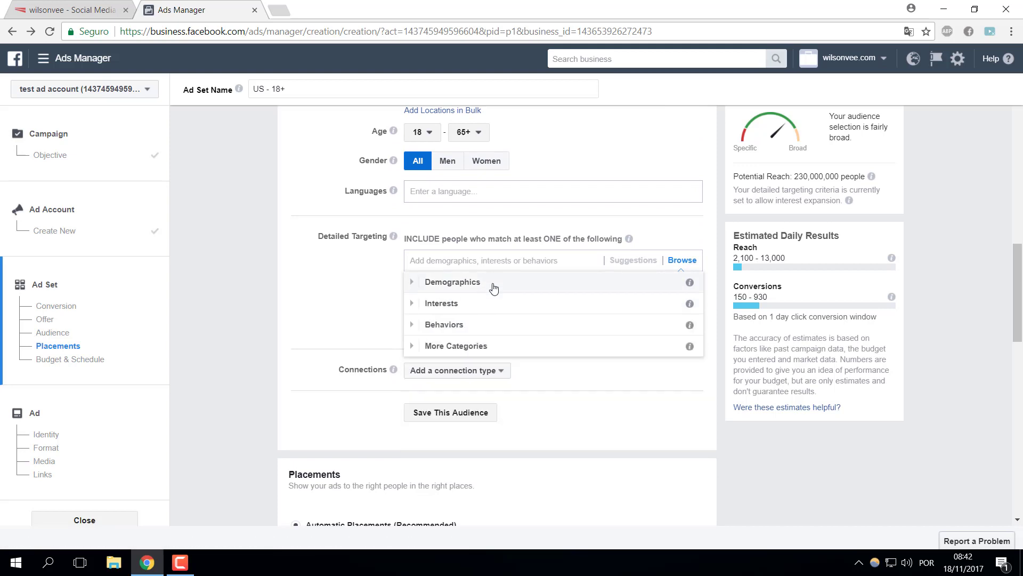
{"action": "left_click", "coordinate": [503, 326]}
{"action": "scroll", "coordinate": [537, 347], "scroll_direction": "down", "scroll_amount": 1}
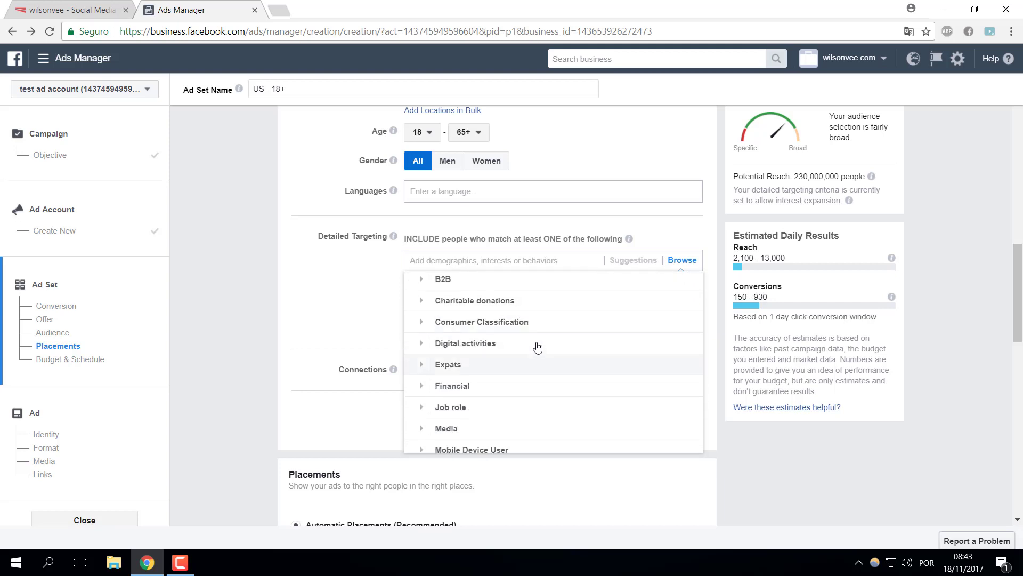
{"action": "scroll", "coordinate": [533, 363], "scroll_direction": "down", "scroll_amount": 1}
{"action": "scroll", "coordinate": [512, 378], "scroll_direction": "down", "scroll_amount": 1}
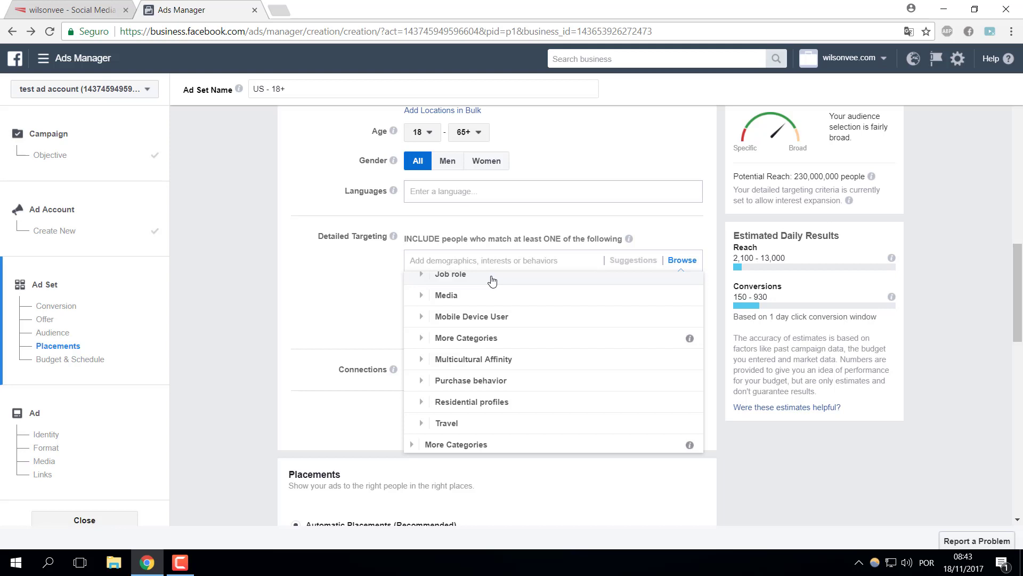
Search Detailed Targeting for "hiking" and include the interest "hiking trails" in the audience
{"action": "left_click", "coordinate": [457, 260]}
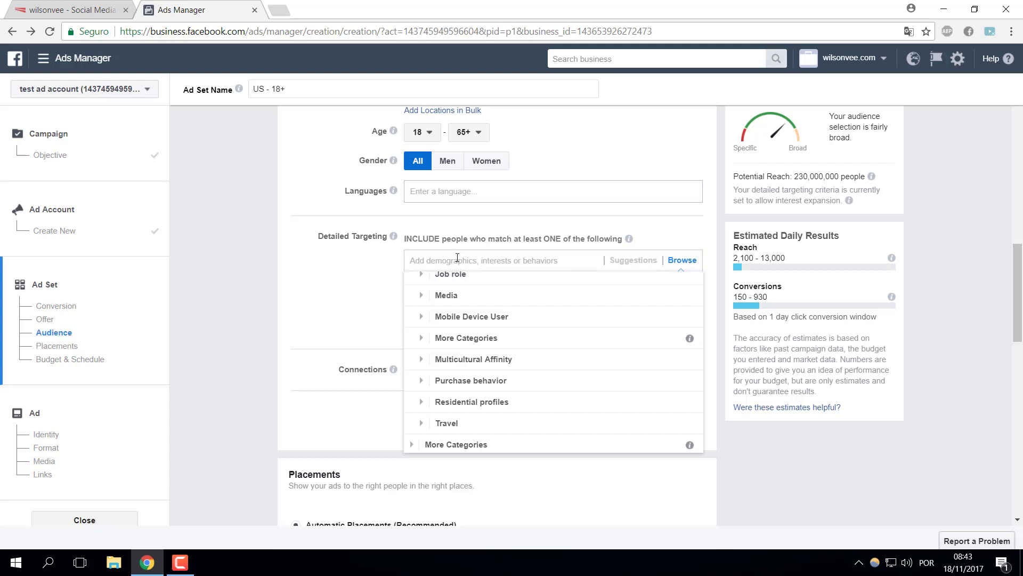
{"action": "type", "text": "hiking"}
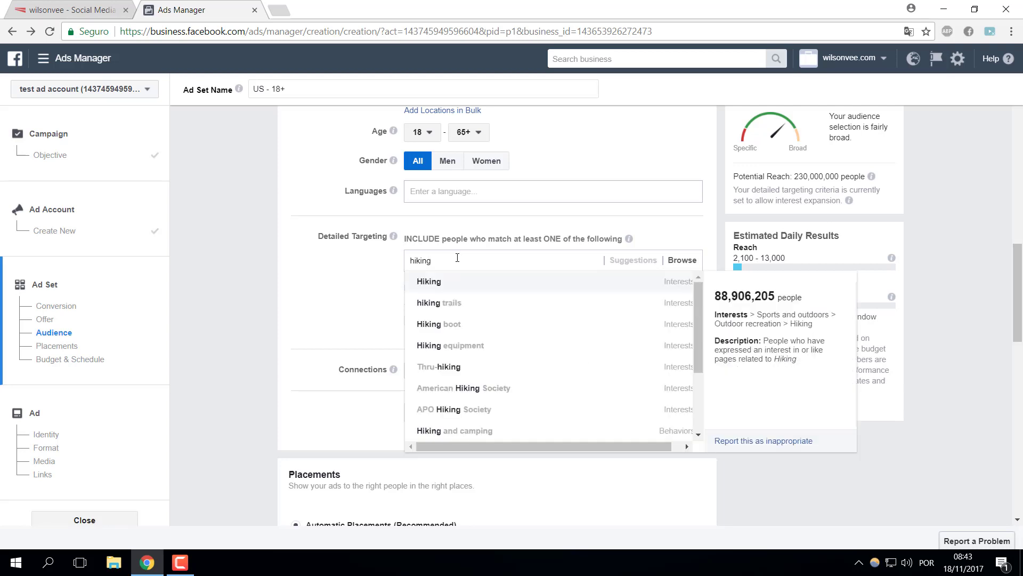
{"action": "left_click", "coordinate": [493, 304]}
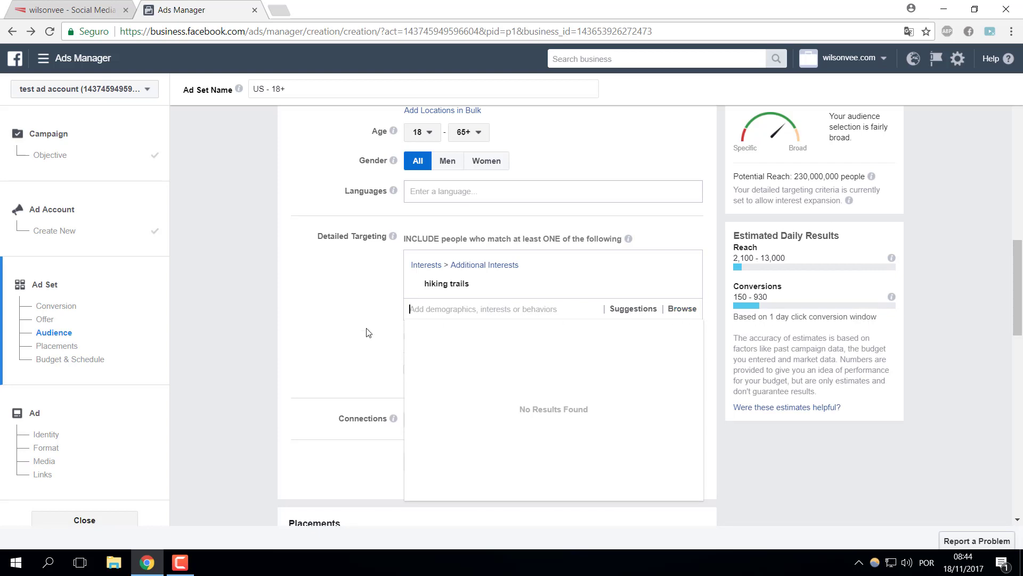
{"action": "left_click", "coordinate": [386, 335]}
Narrow the audience to also match Engaged Shoppers under Behaviors > Purchase behavior, and turn off interest expansion
{"action": "left_click", "coordinate": [489, 337]}
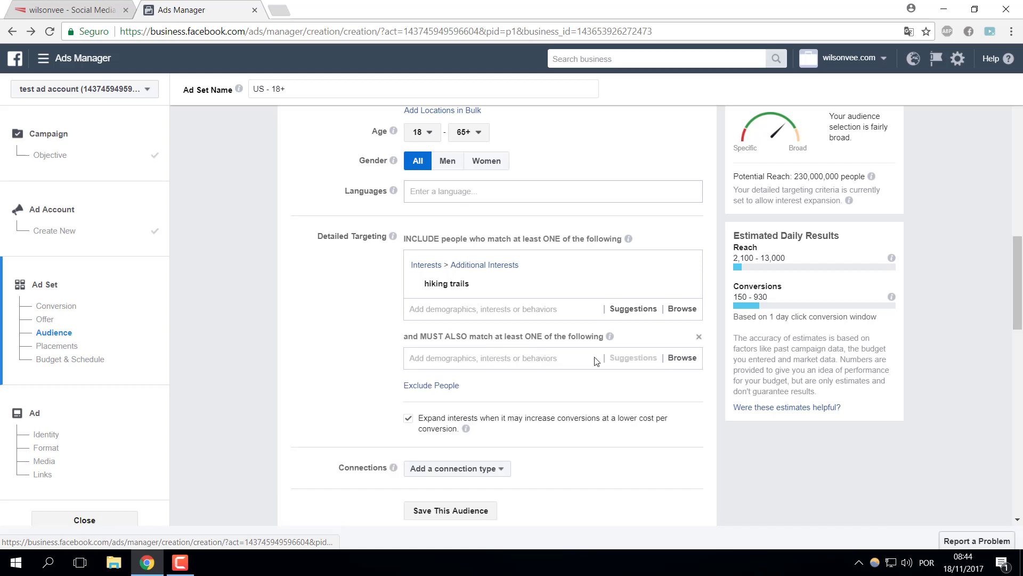
{"action": "left_click", "coordinate": [673, 359]}
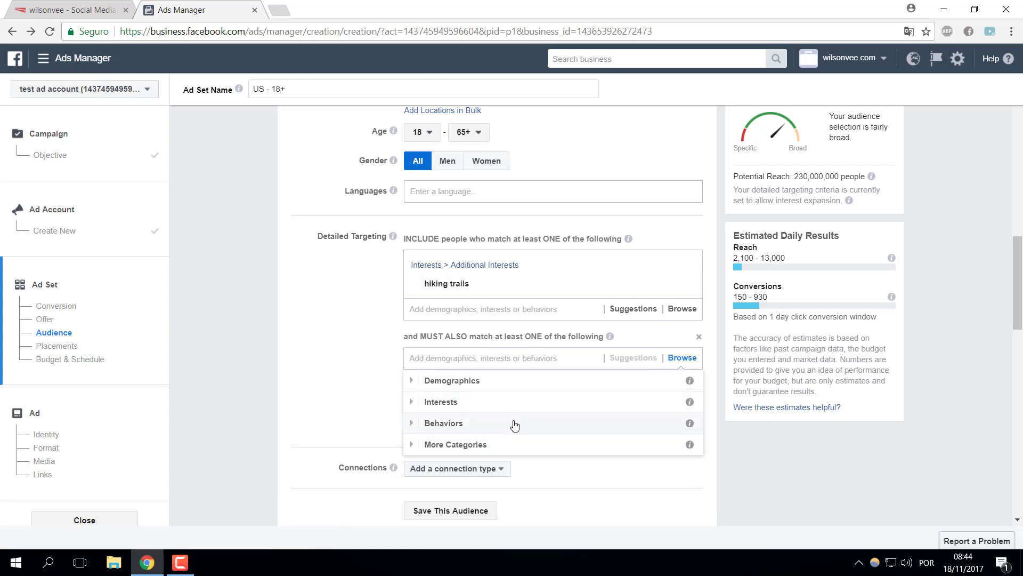
{"action": "scroll", "coordinate": [514, 425], "scroll_direction": "down", "scroll_amount": 4}
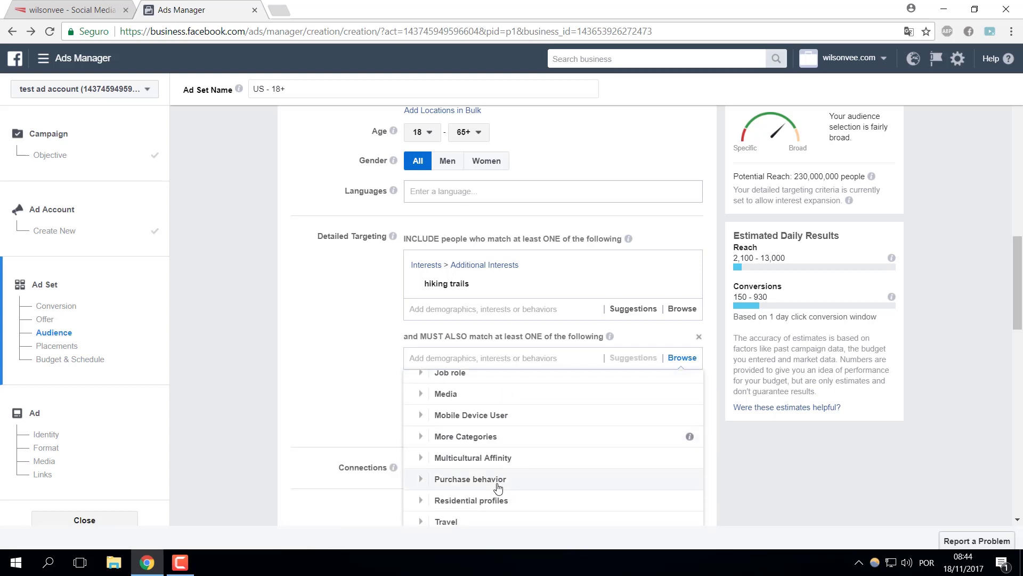
{"action": "left_click", "coordinate": [538, 476]}
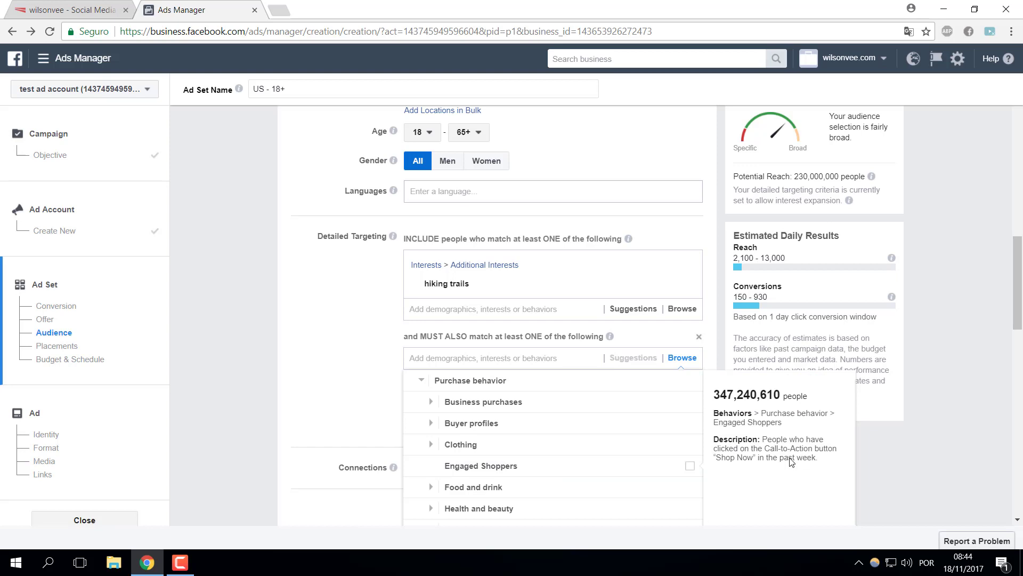
{"action": "left_click", "coordinate": [608, 468]}
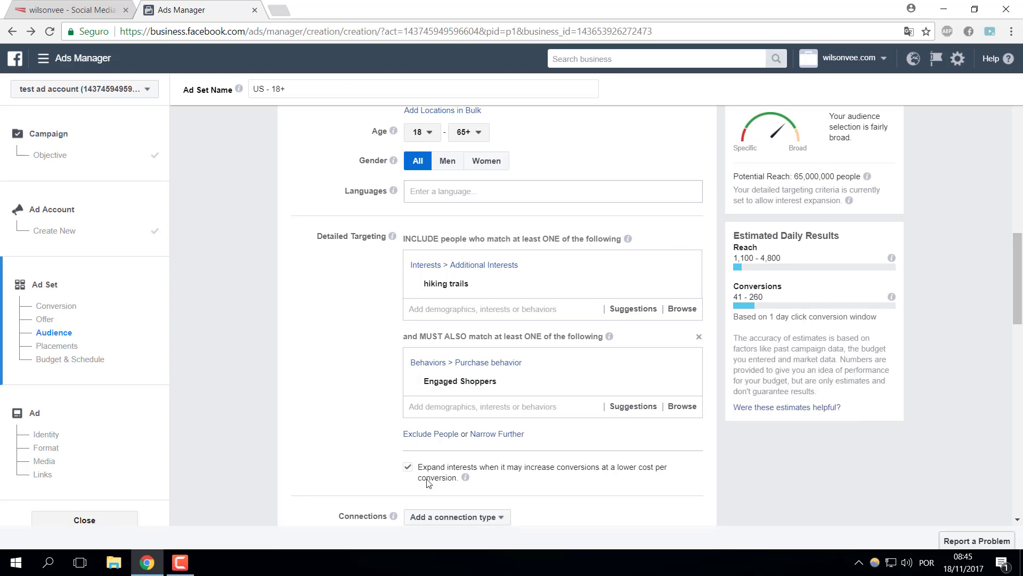
{"action": "left_click", "coordinate": [408, 469]}
Narrow the audience further to also match Hiking and camping under Behaviors > Purchase behavior > Sports and outdoors
{"action": "mouse_move", "coordinate": [476, 389]}
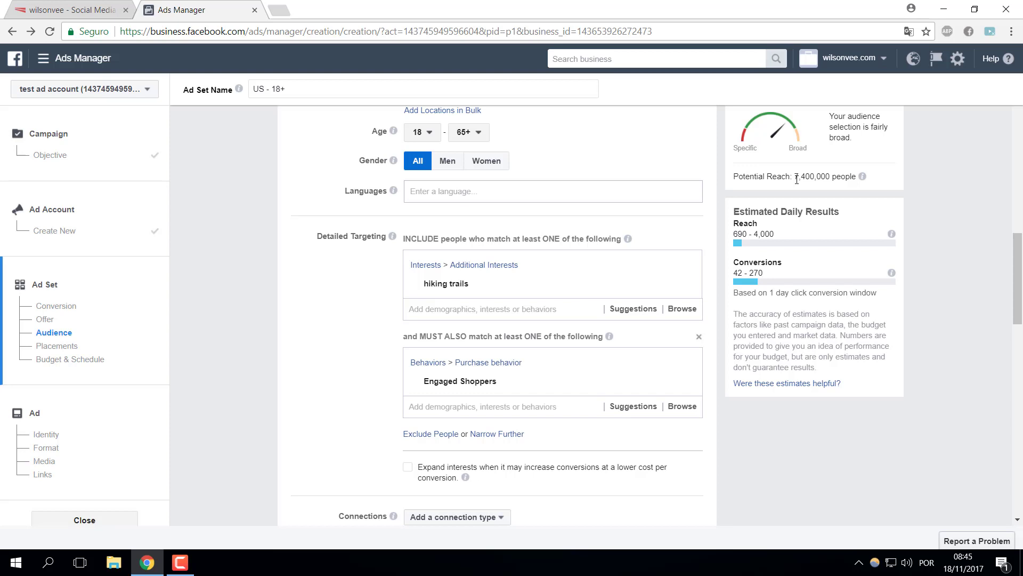
{"action": "left_click", "coordinate": [520, 442]}
{"action": "scroll", "coordinate": [603, 422], "scroll_direction": "down", "scroll_amount": 1}
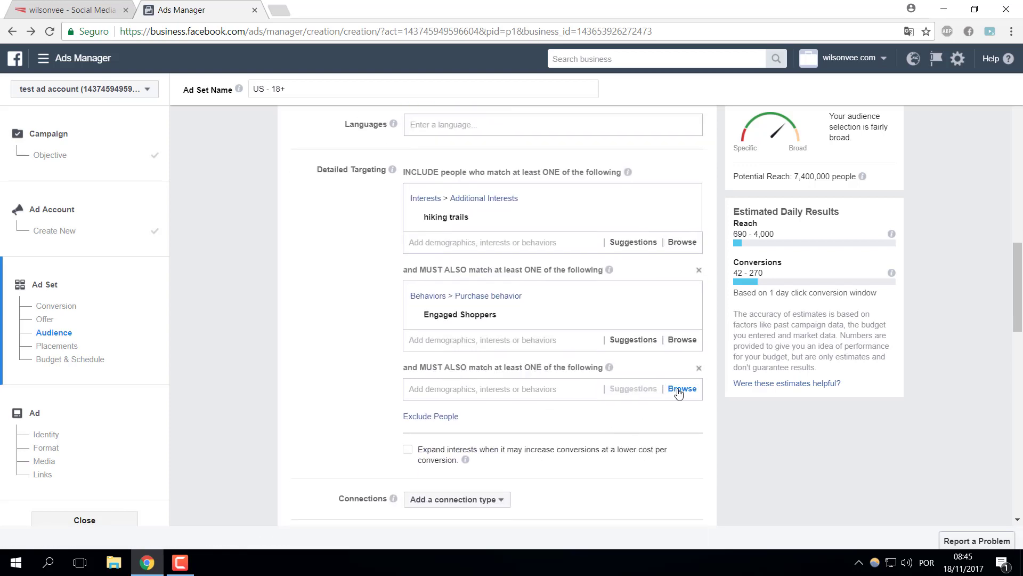
{"action": "left_click", "coordinate": [678, 390]}
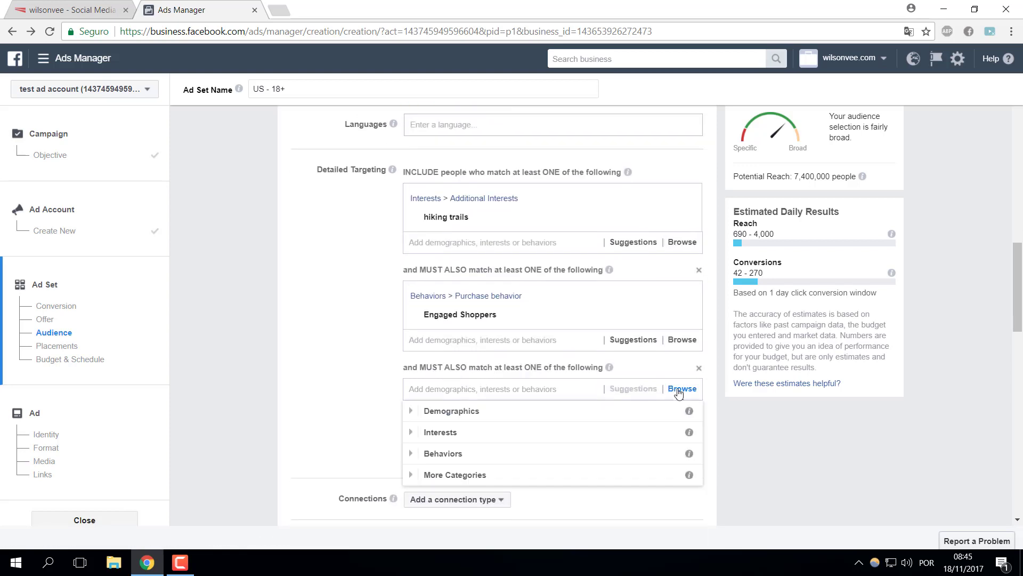
{"action": "scroll", "coordinate": [469, 424], "scroll_direction": "down", "scroll_amount": 1}
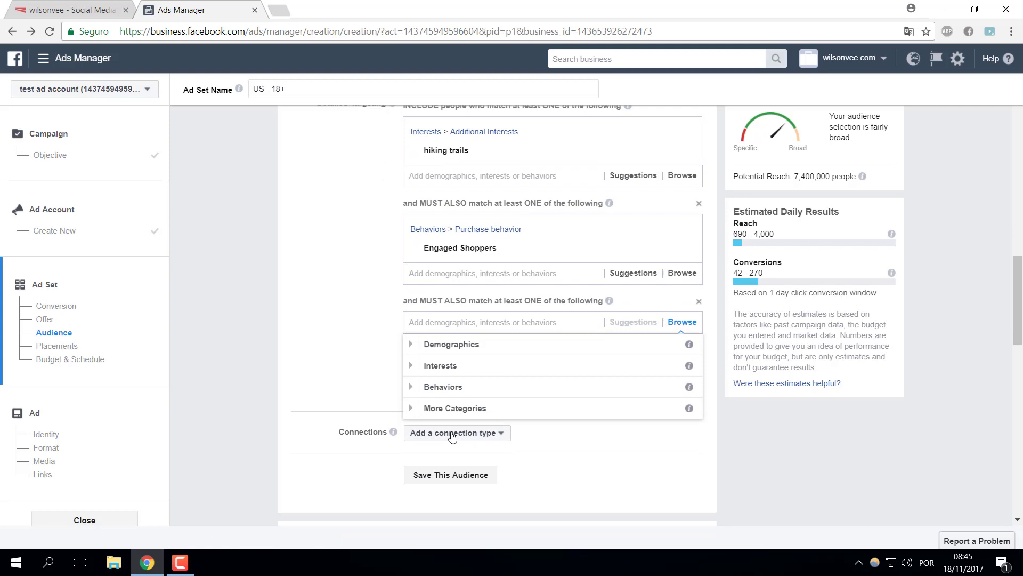
{"action": "left_click", "coordinate": [487, 388]}
{"action": "scroll", "coordinate": [514, 424], "scroll_direction": "down", "scroll_amount": 4}
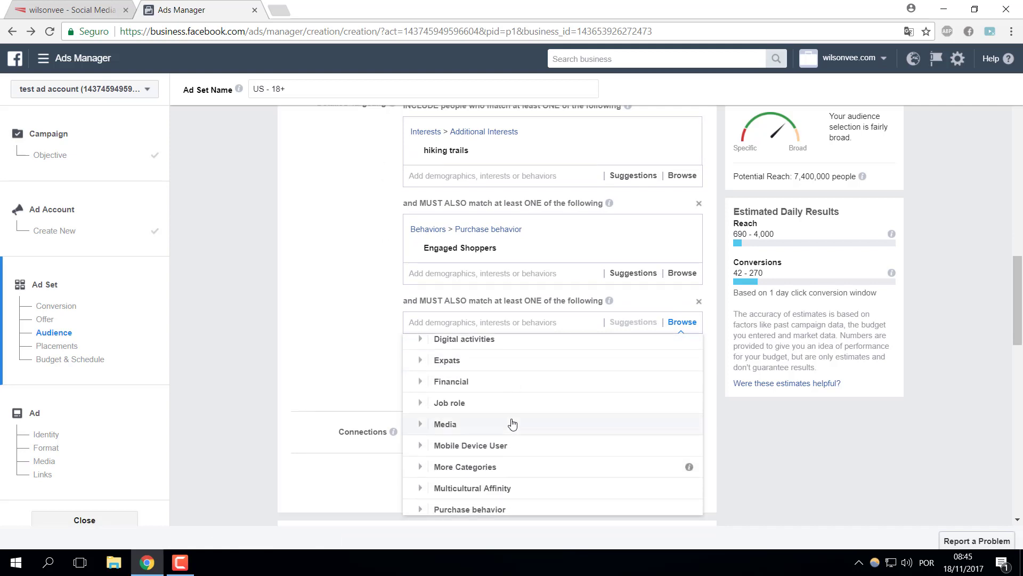
{"action": "scroll", "coordinate": [506, 435], "scroll_direction": "down", "scroll_amount": 1}
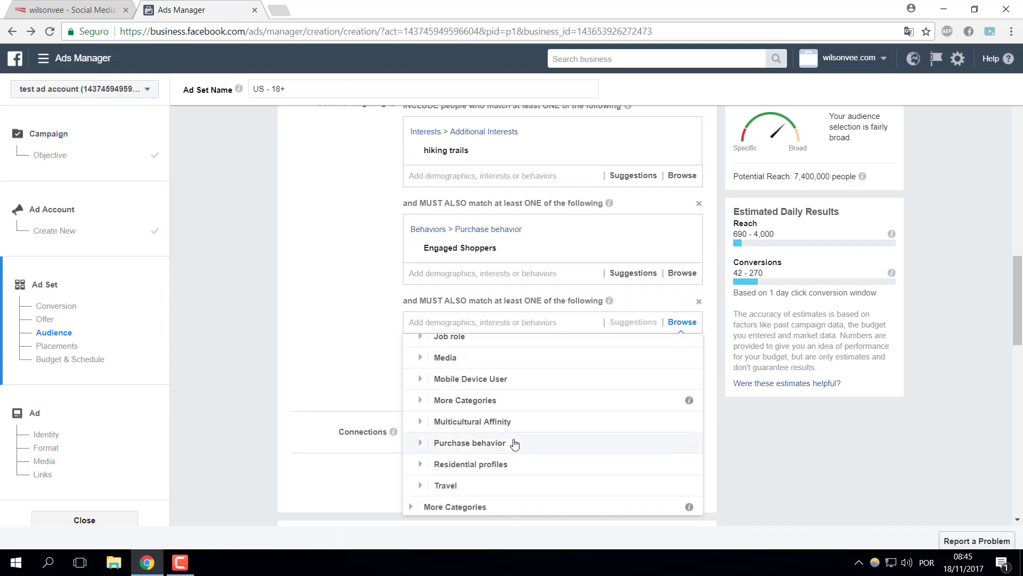
{"action": "left_click", "coordinate": [510, 447]}
{"action": "scroll", "coordinate": [520, 442], "scroll_direction": "down", "scroll_amount": 6}
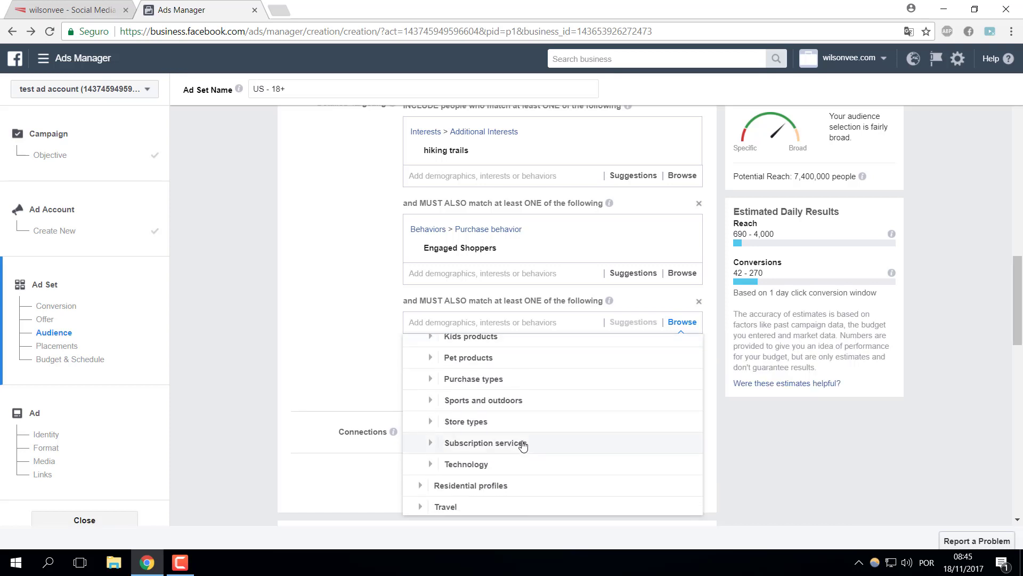
{"action": "left_click", "coordinate": [503, 405]}
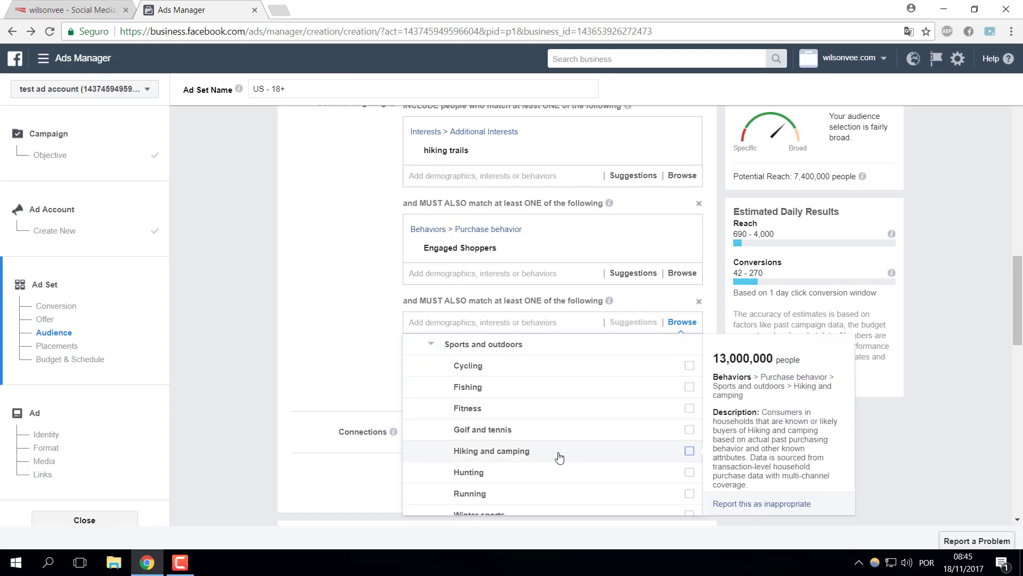
{"action": "left_click", "coordinate": [621, 456]}
{"action": "scroll", "coordinate": [721, 426], "scroll_direction": "up", "scroll_amount": 1}
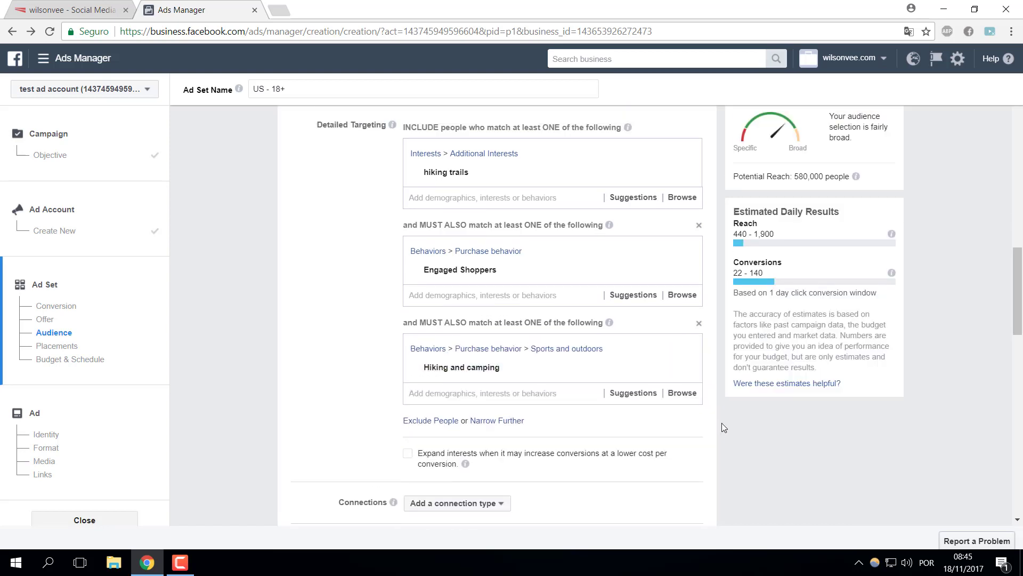